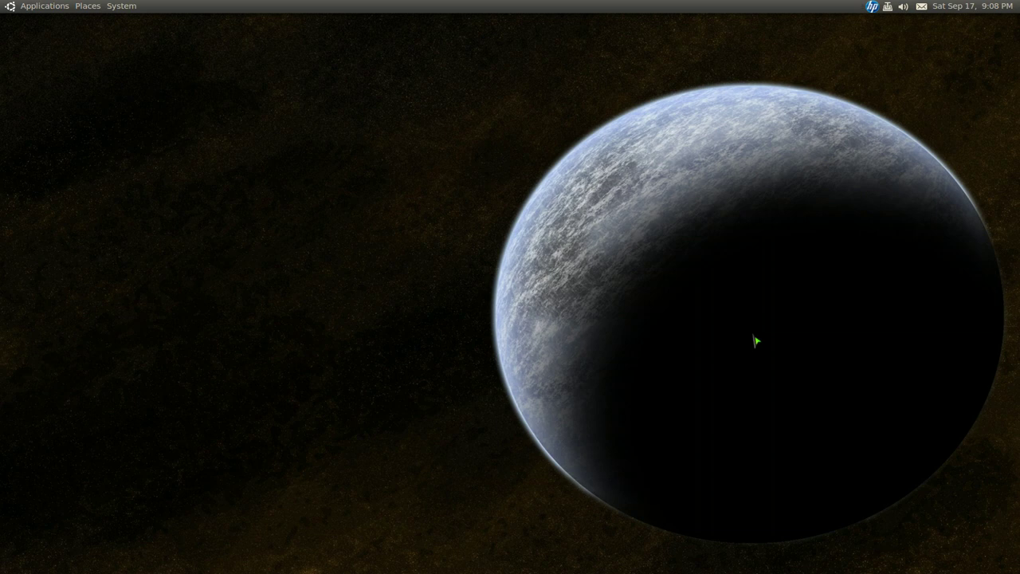
Launch skippy-xd from the Run Application dialog.
key(alt+F2)
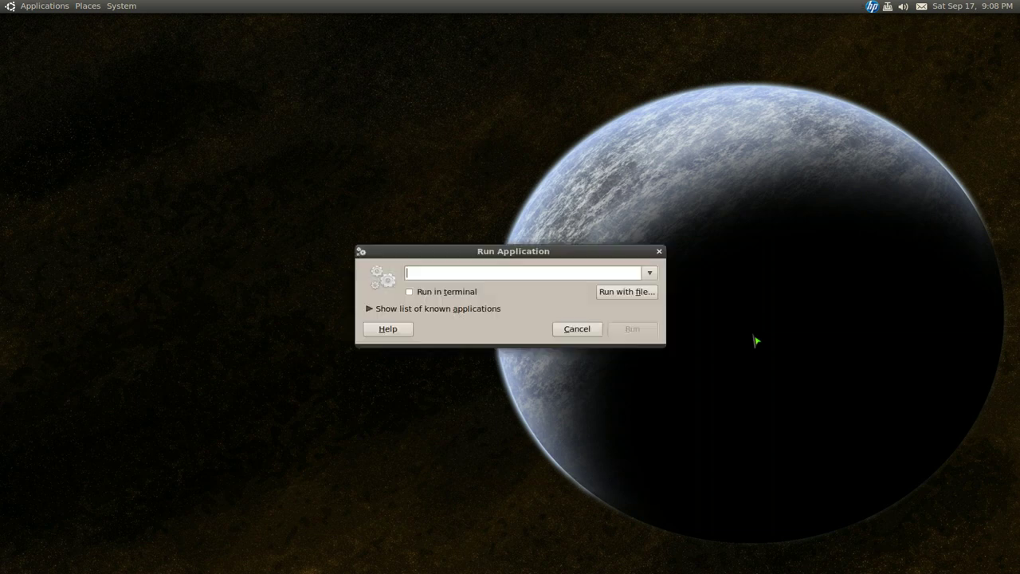
text(skippy-xd)
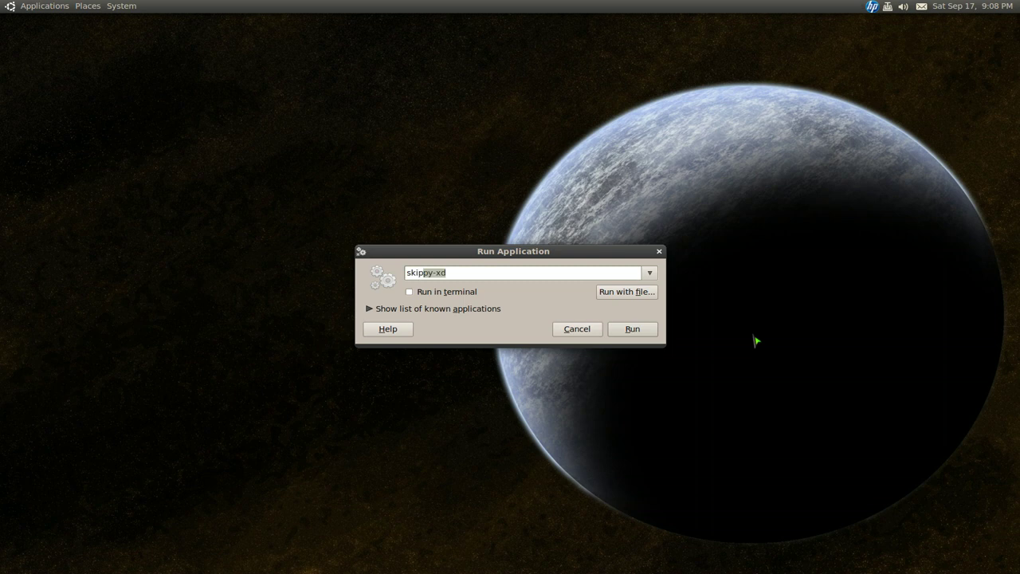
key(End)
key(Return)
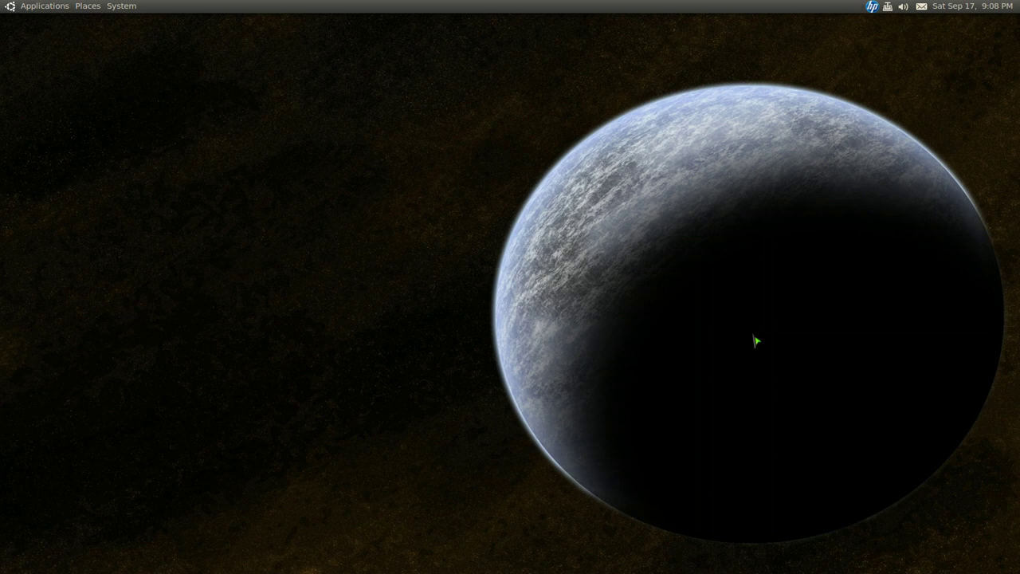
Switch to the workspace with open windows and use the skippy-xd overview to activate Geany, the Computer window, and Geany again.
key(ctrl+alt+Left)
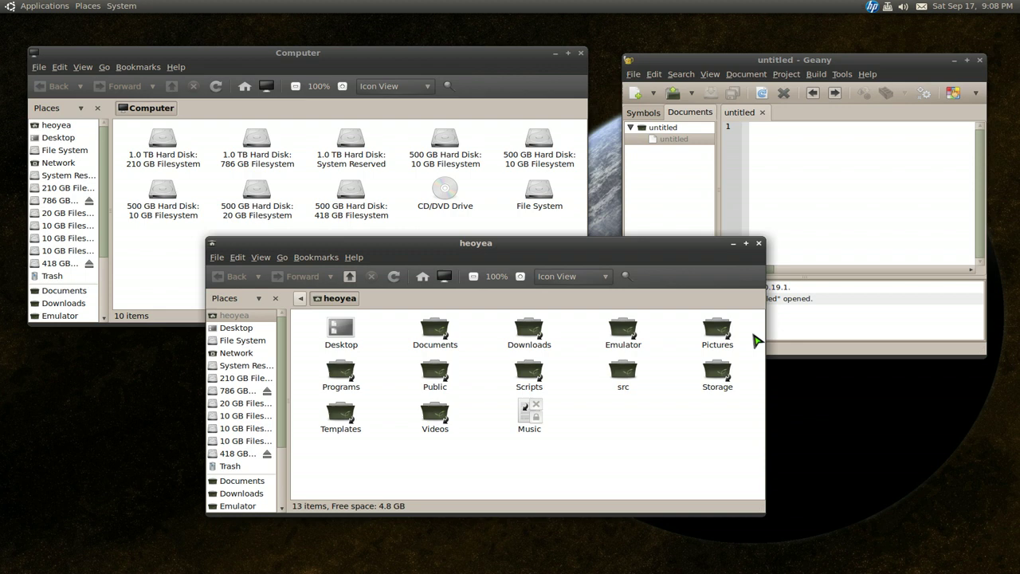
key(shift+alt+Up)
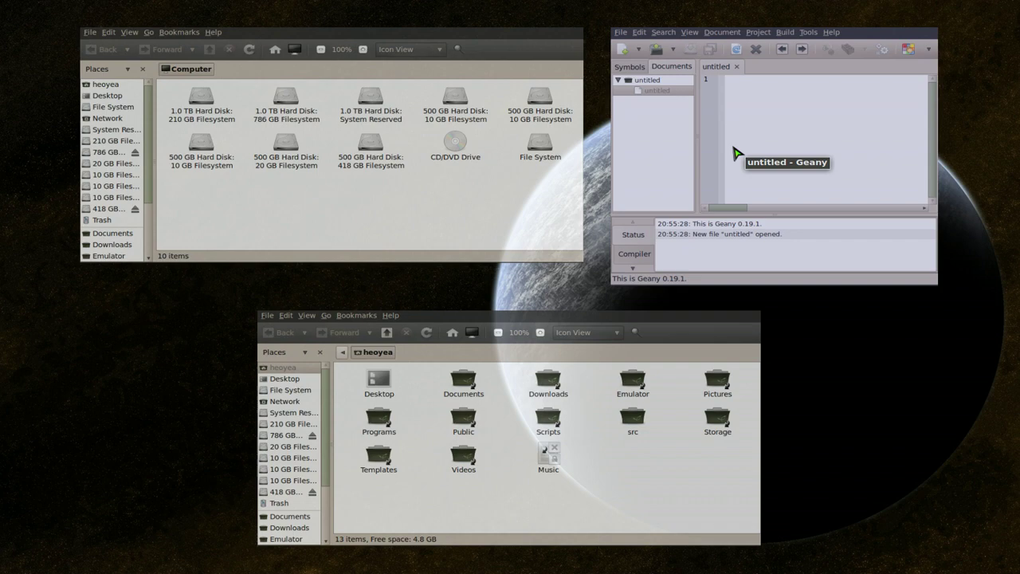
click(737, 154)
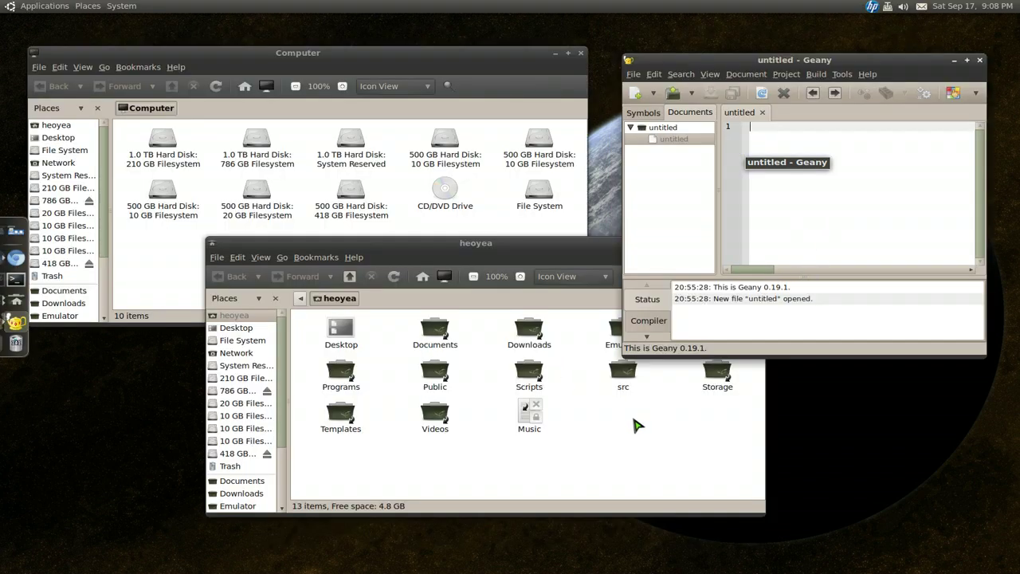
key(shift+alt+Up)
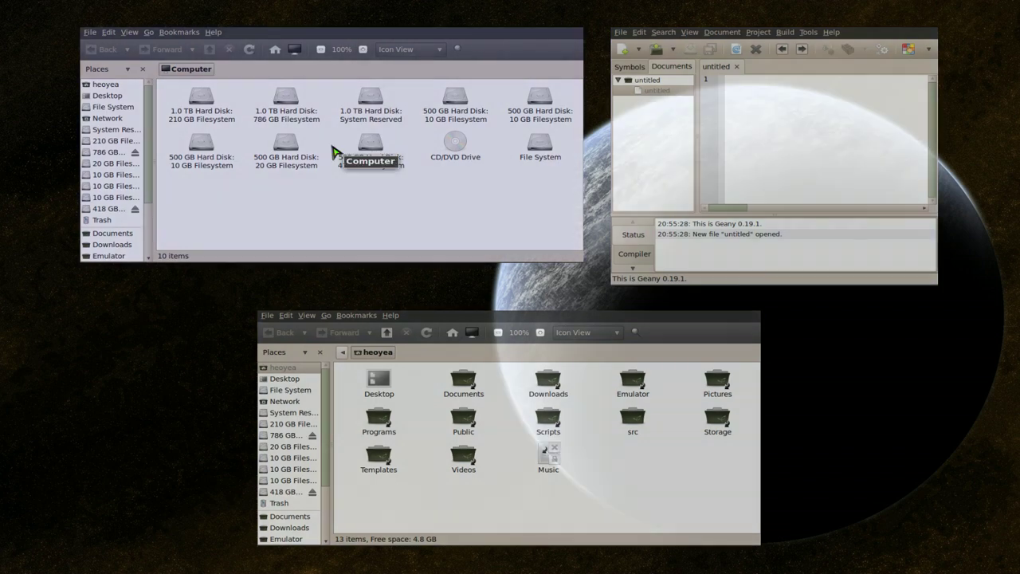
click(311, 196)
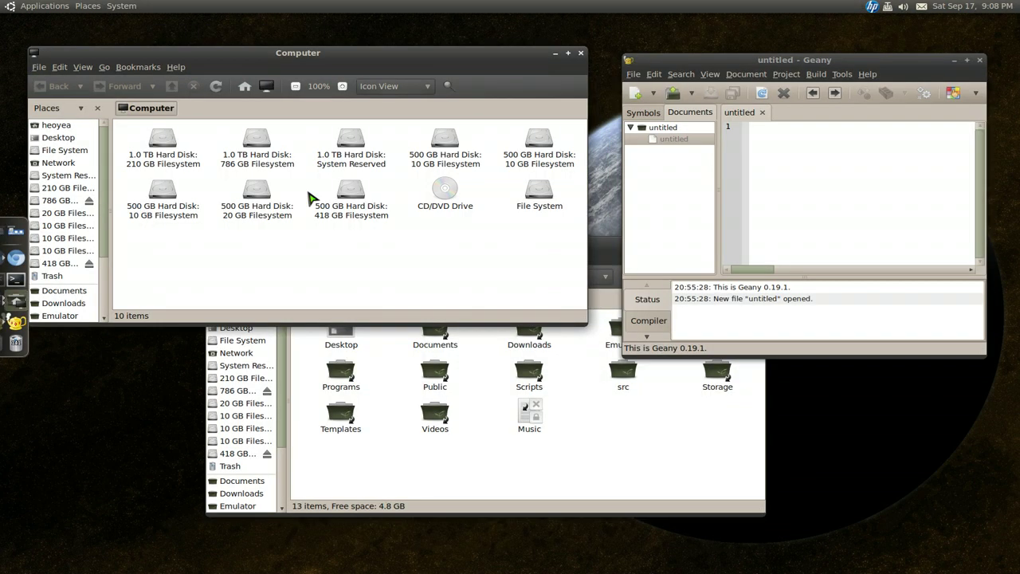
key(shift+alt+Up)
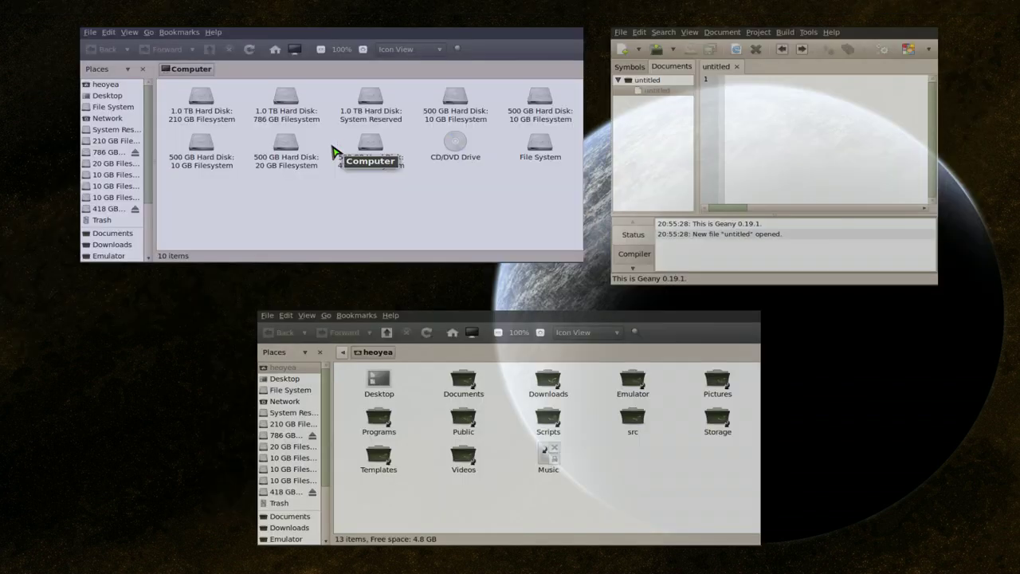
click(776, 162)
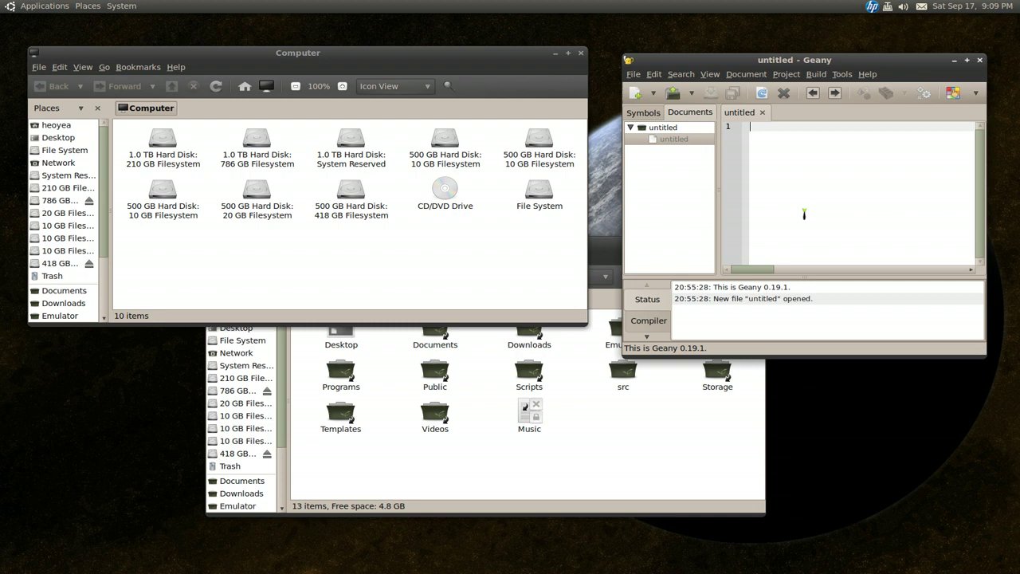
Show hidden files in the home folder window and find the .skippy-xd.rc file.
click(626, 445)
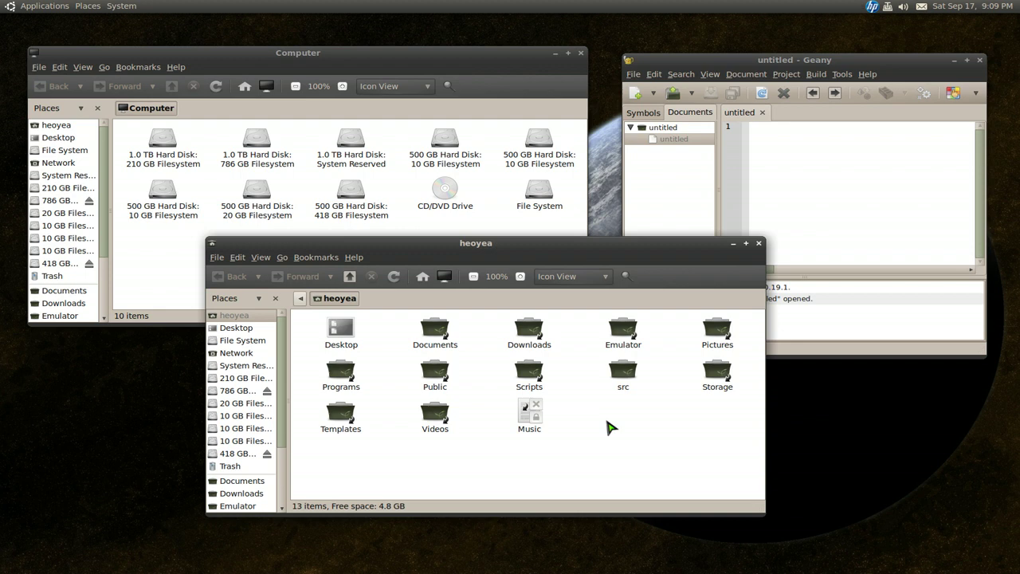
key(ctrl+h)
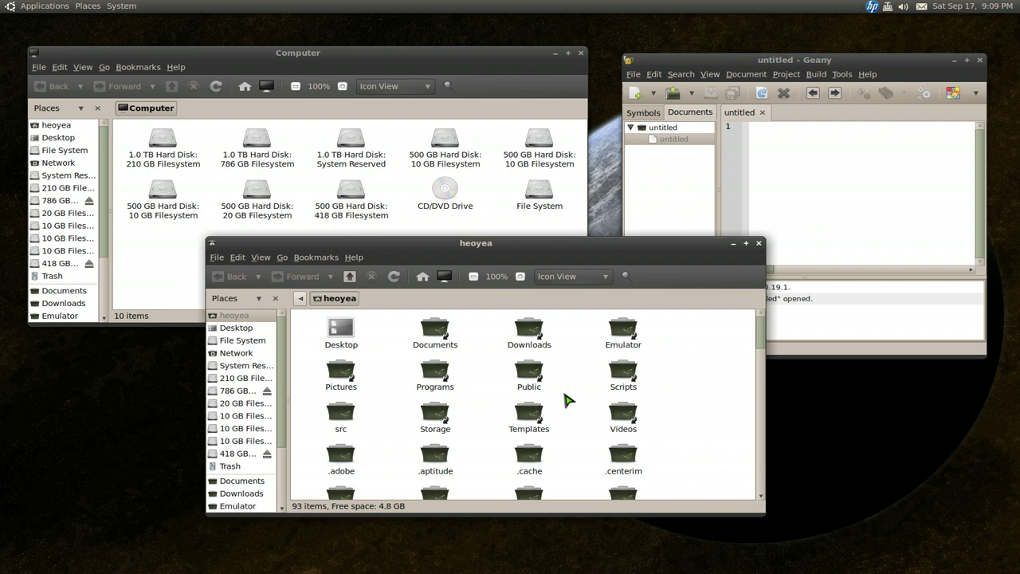
text(.)
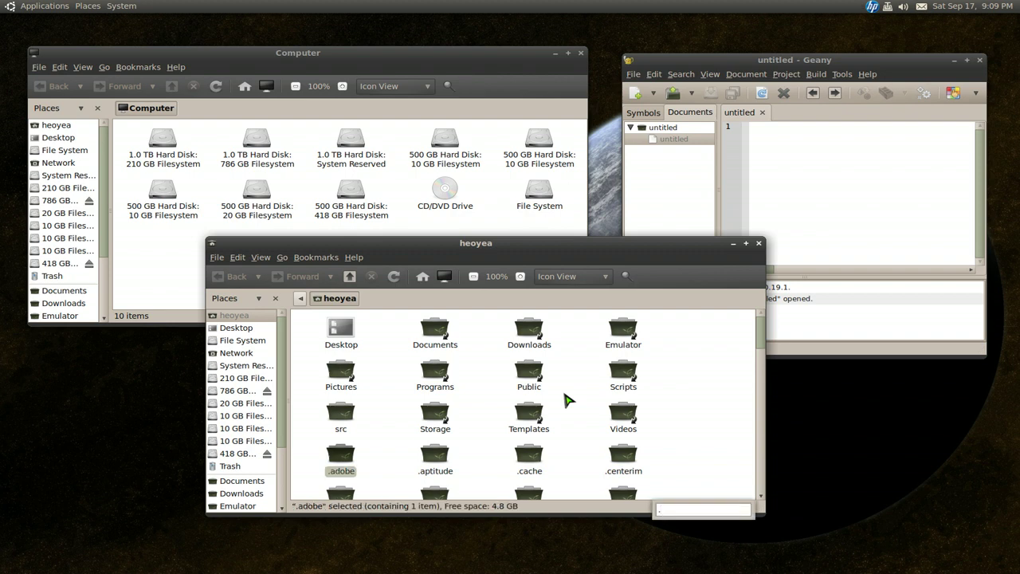
text(s)
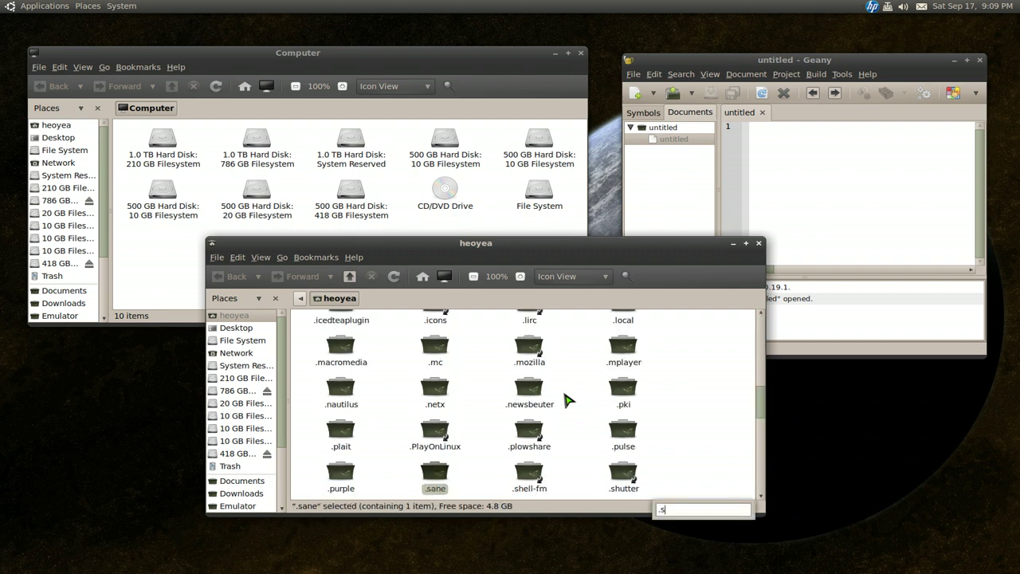
text(k)
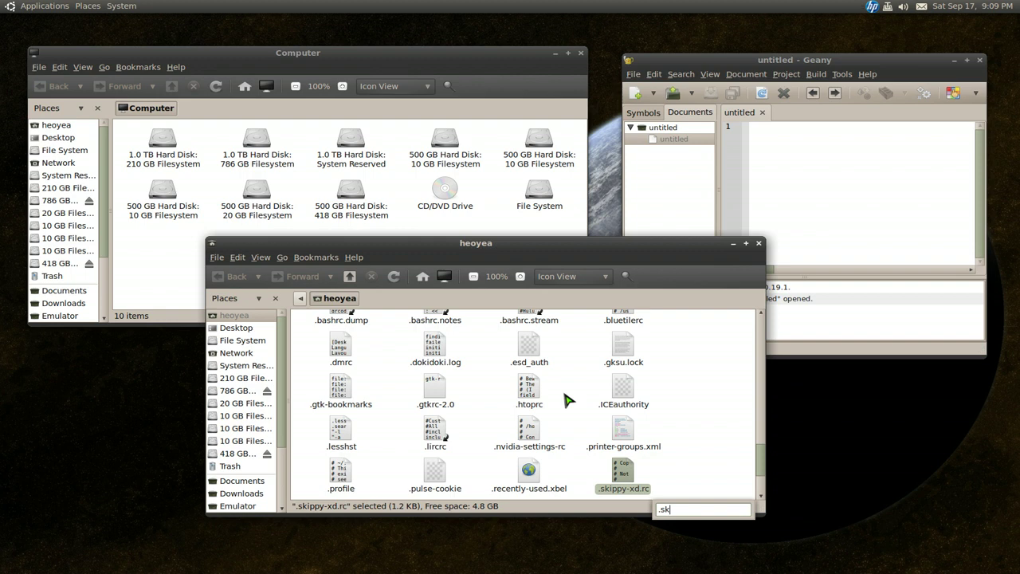
Open .skippy-xd.rc in gedit and move the editor window toward the middle of the screen.
click(679, 485)
click(623, 492)
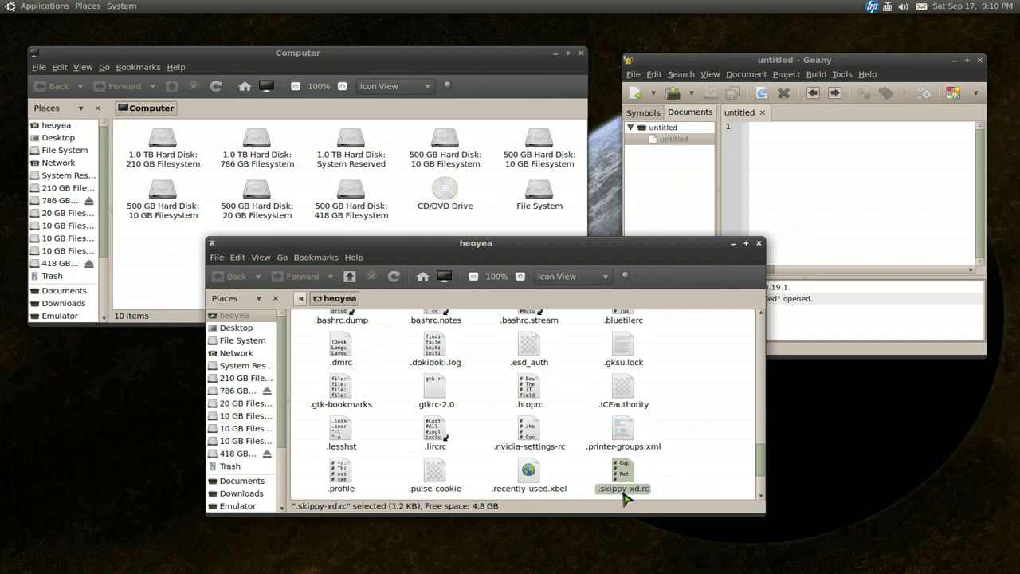
click(672, 473)
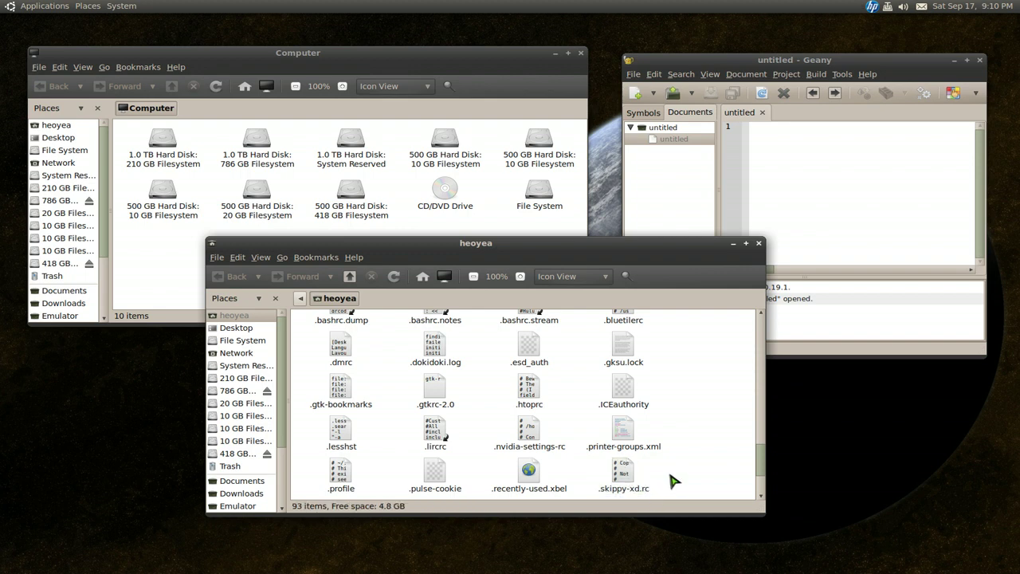
double_click(626, 487)
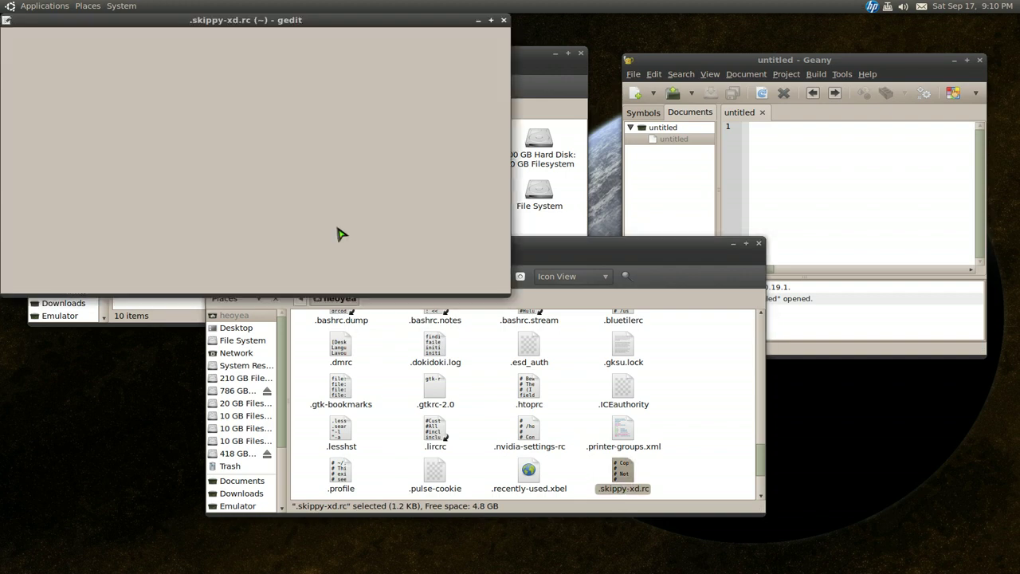
drag(295, 22, 459, 128)
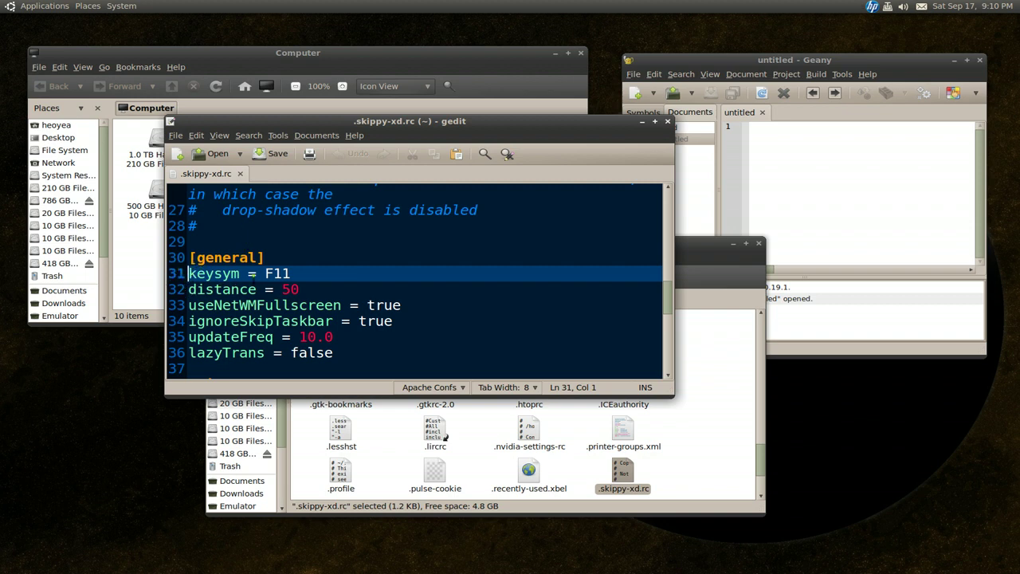
Set keysym in the [general] section of .skippy-xd.rc to Scroll_Lock and save the file.
drag(264, 273, 305, 273)
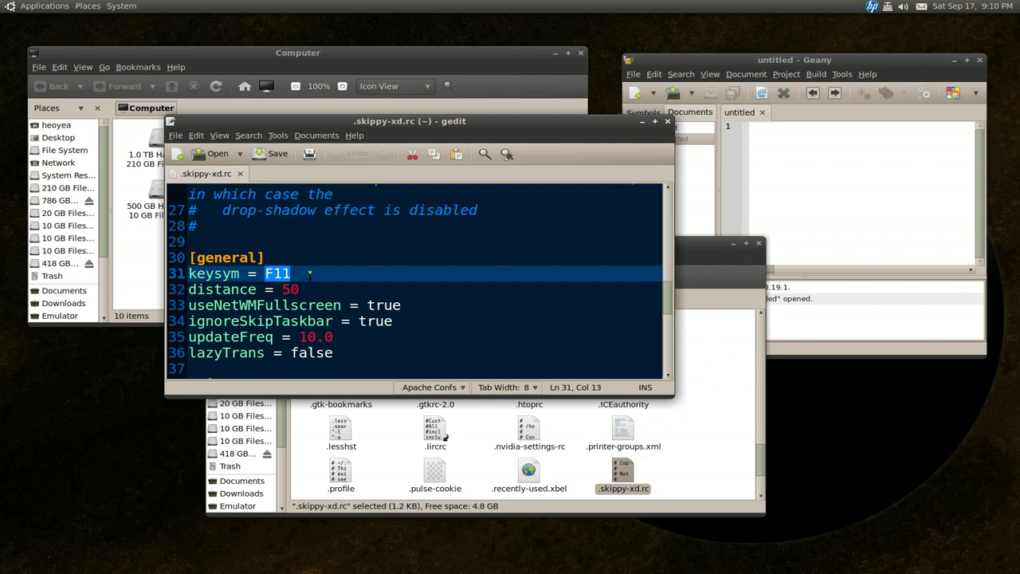
click(310, 273)
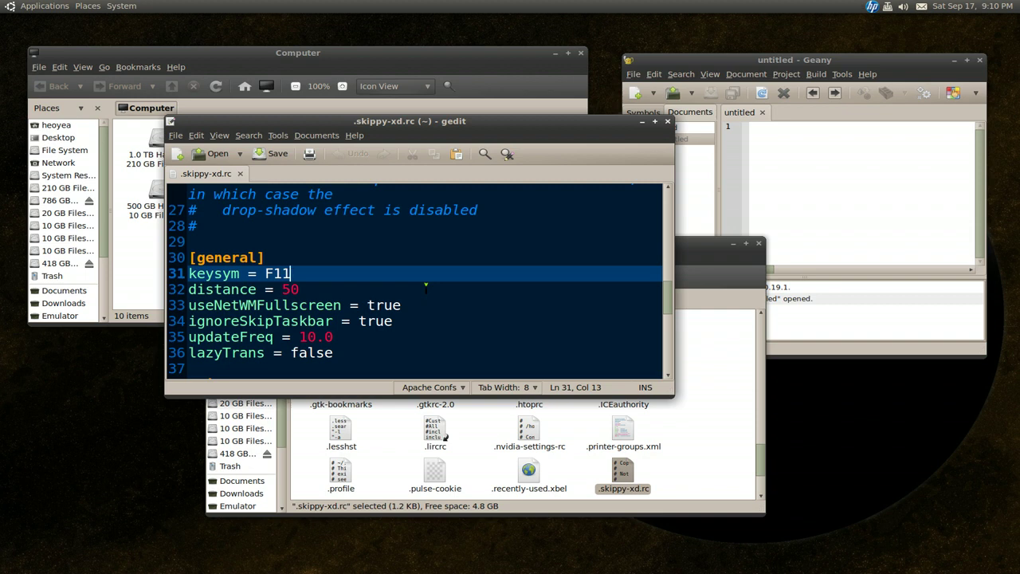
key(BackSpace)
key(BackSpace)
key(BackSpace)
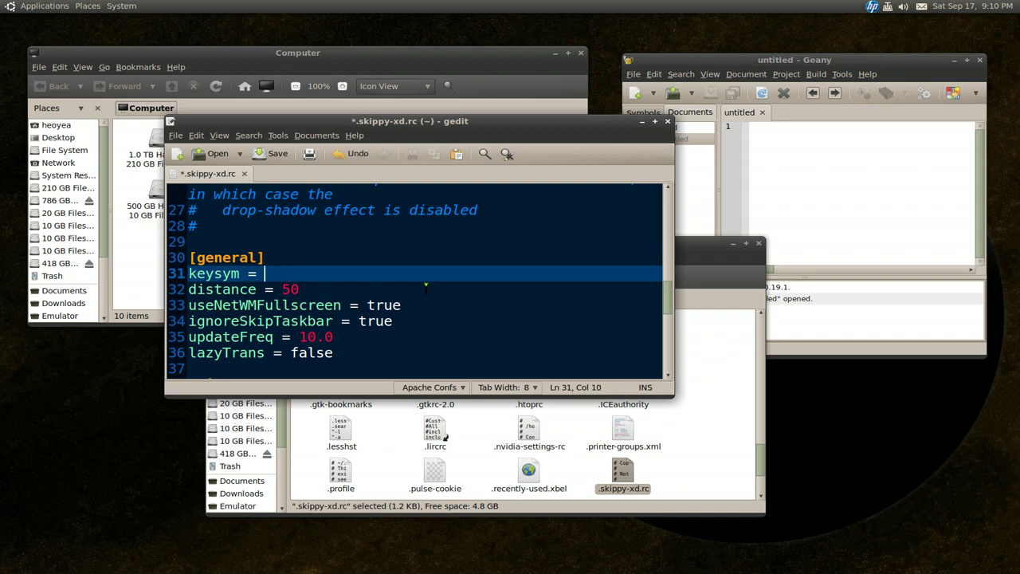
text(Scroll_Lock)
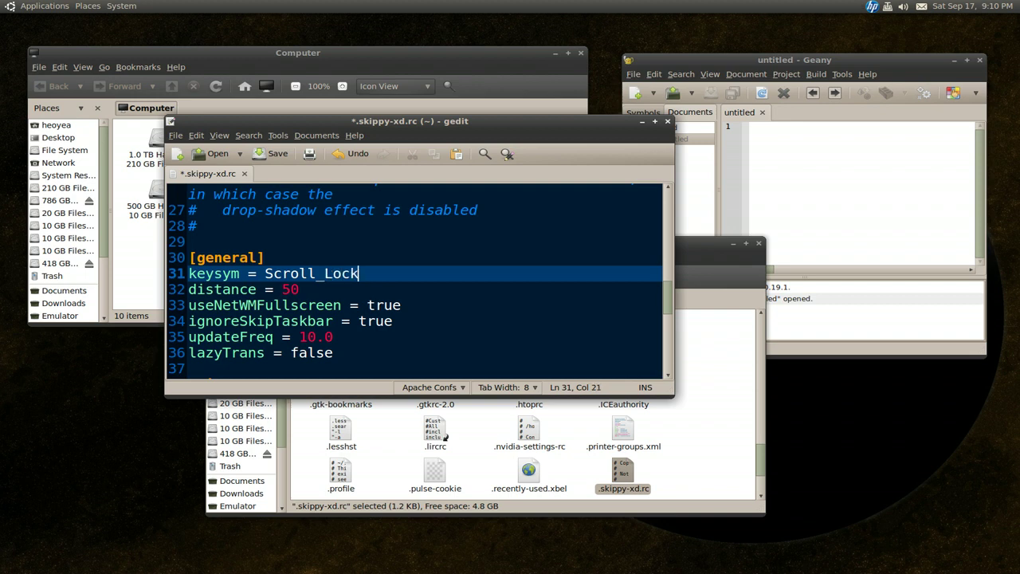
click(276, 154)
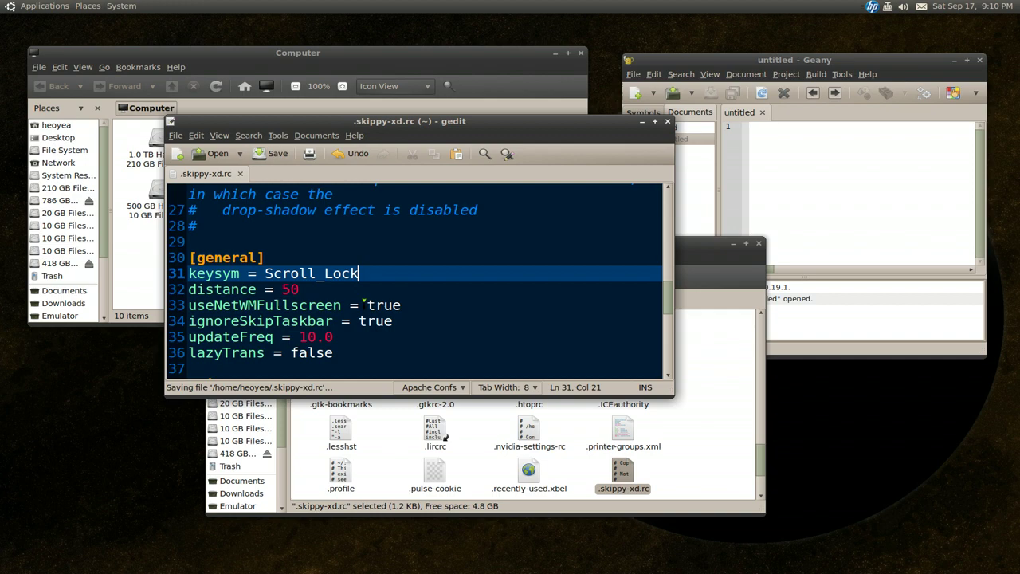
Show the drop-down terminal and stop the running skippy-xd process with killall skippy-xd.
key(F12)
key(ctrl+Page_Up)
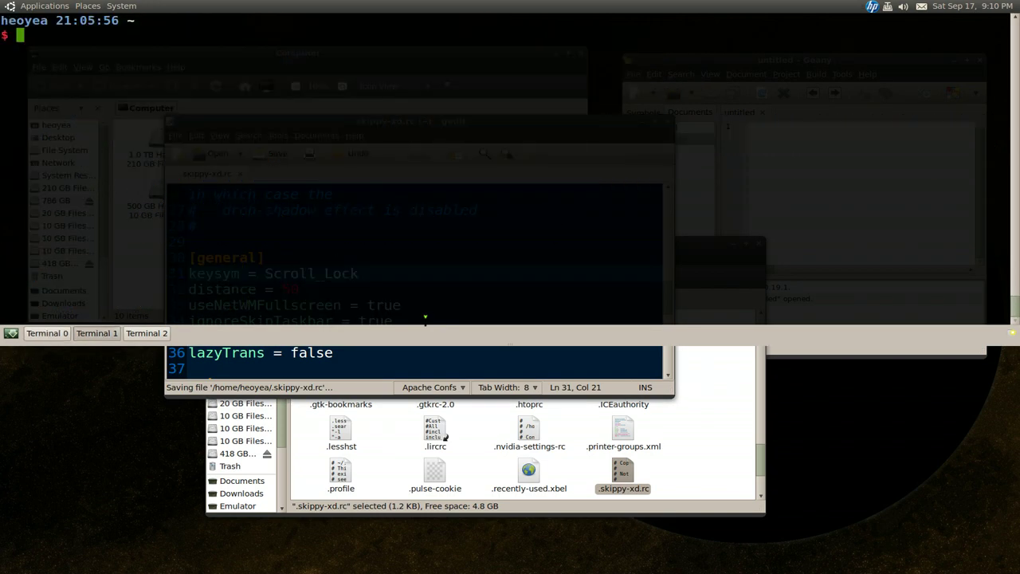
text(kilal)
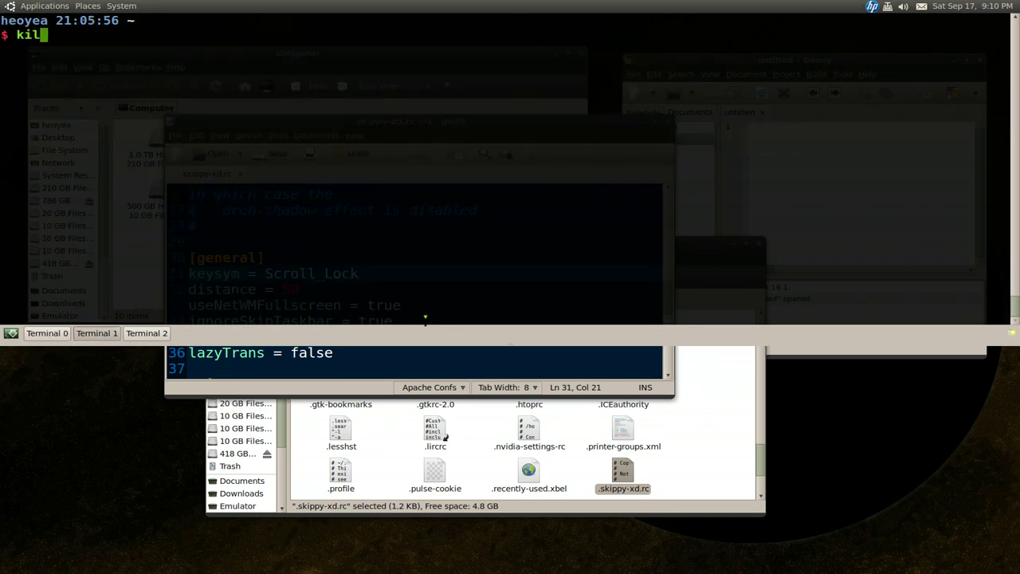
key(BackSpace)
key(BackSpace)
text(lall skippy-xd)
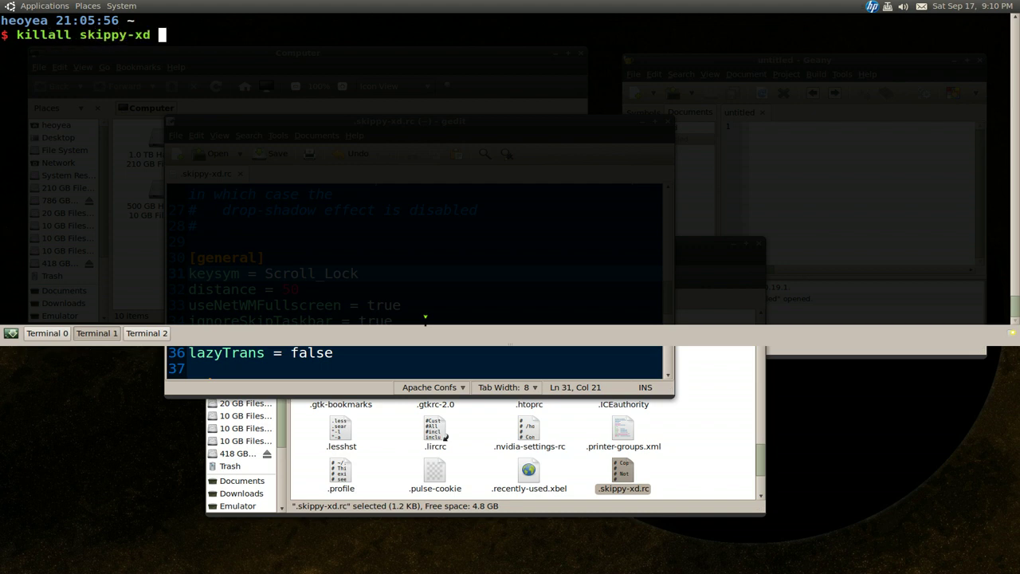
key(Return)
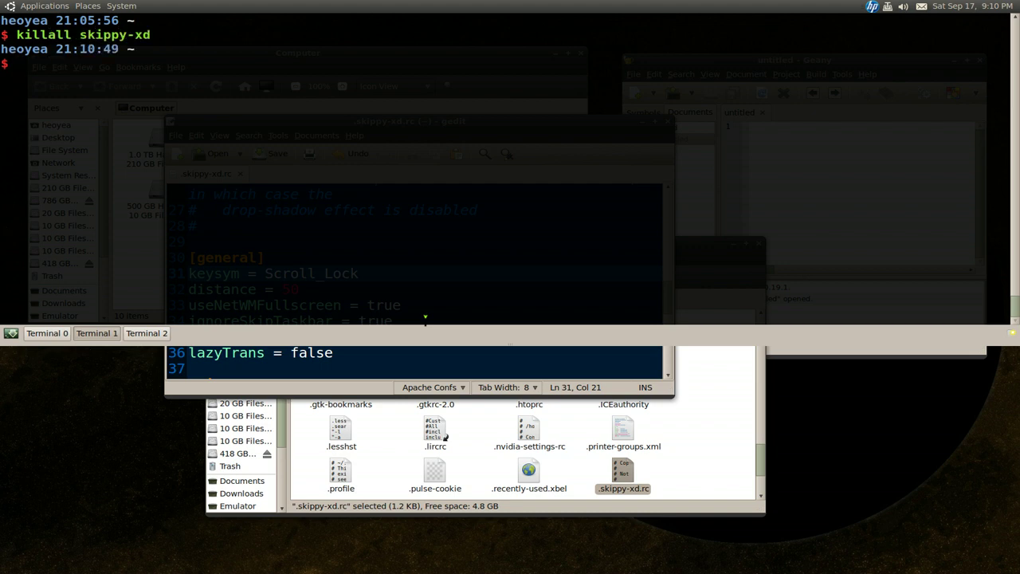
Start skippy-xd again as a background process and hide the terminal.
text(skippy-xd &)
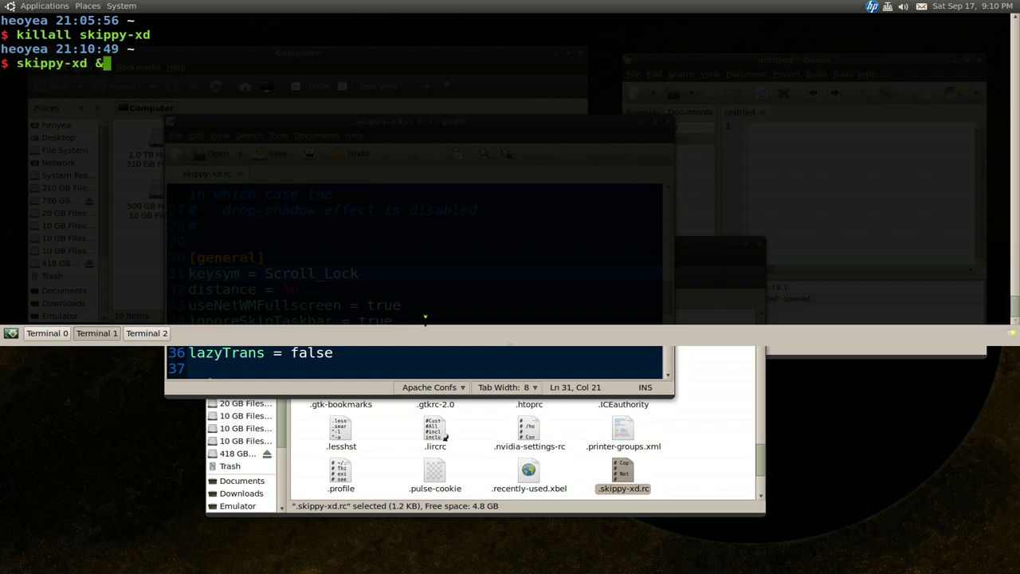
key(Return)
key(F12)
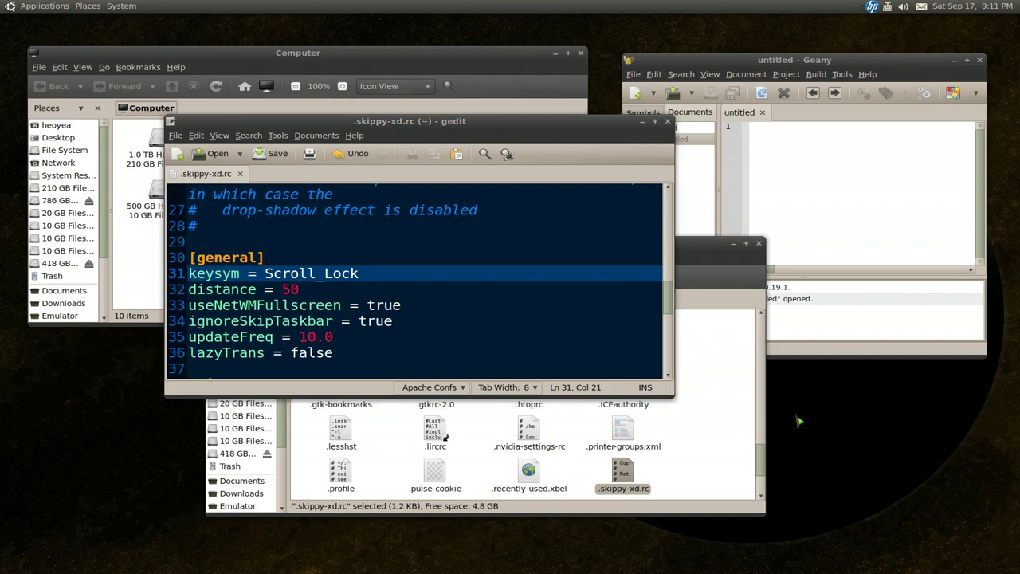
Test the new skippy-xd hotkey by switching to the home folder window from the overview, and toggle that window's maximized state twice.
key(Scroll_Lock)
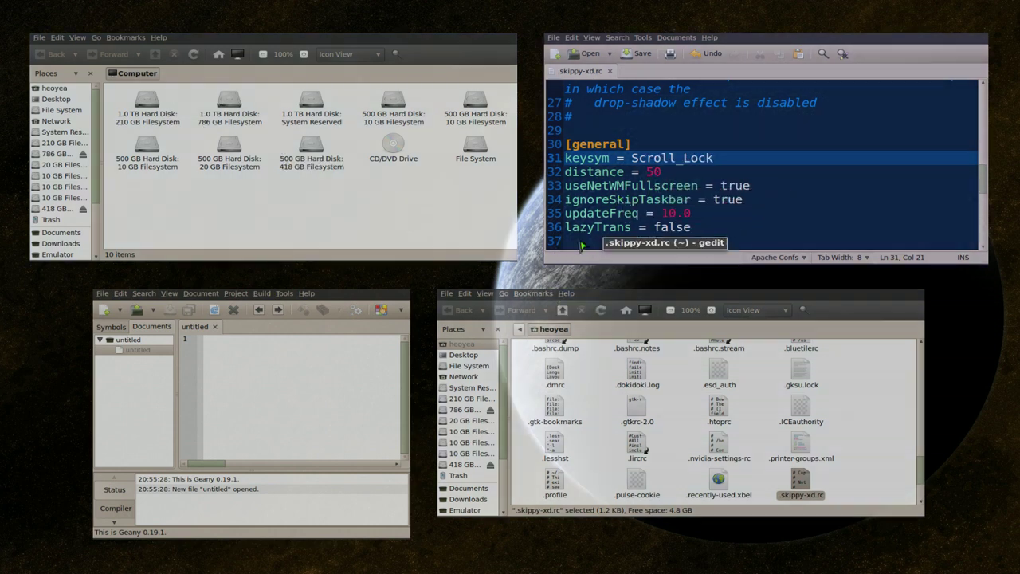
click(570, 377)
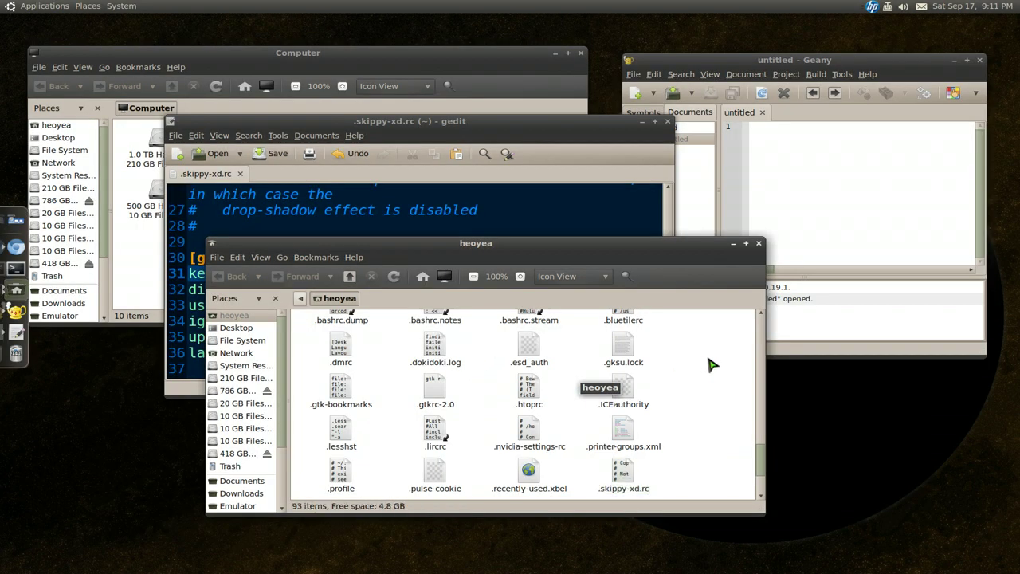
key(alt+F10)
key(alt+F10)
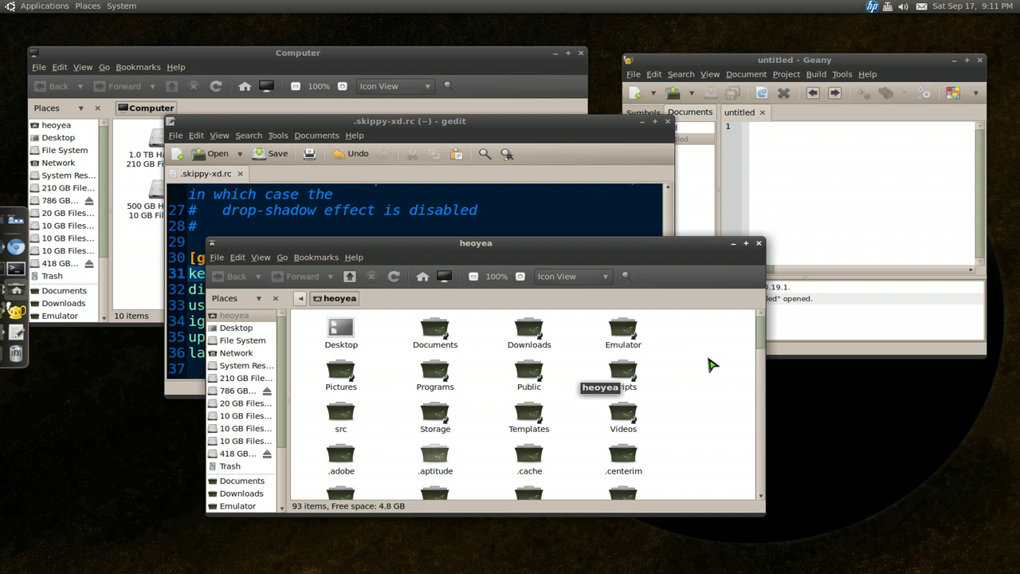